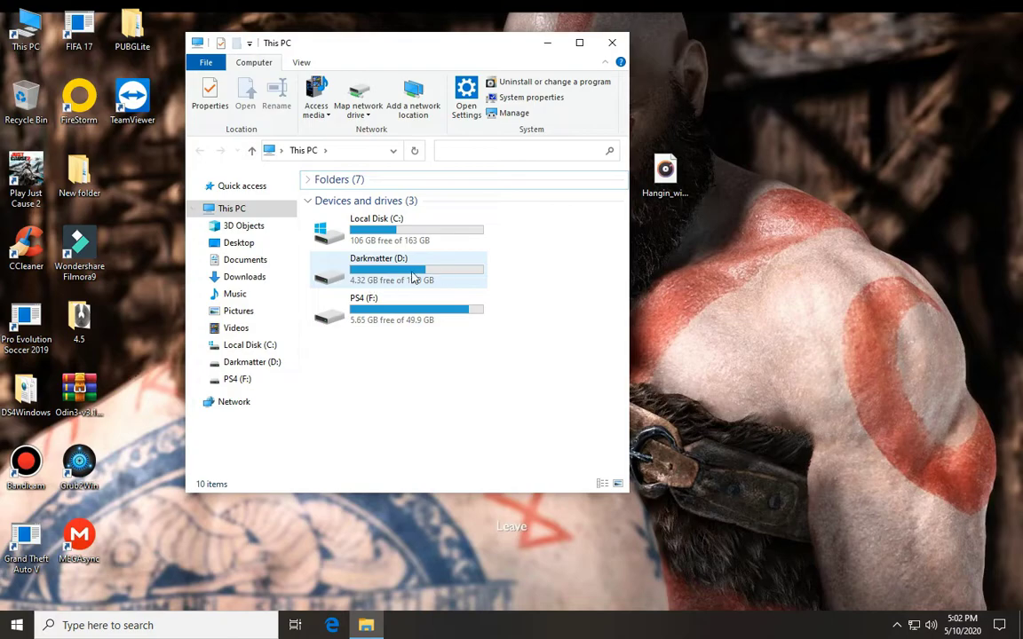
- Open Disk Management in Computer Management and bring up the Shrink Volume dialog for the C: drive
left_click(612, 43)
left_click(251, 618)
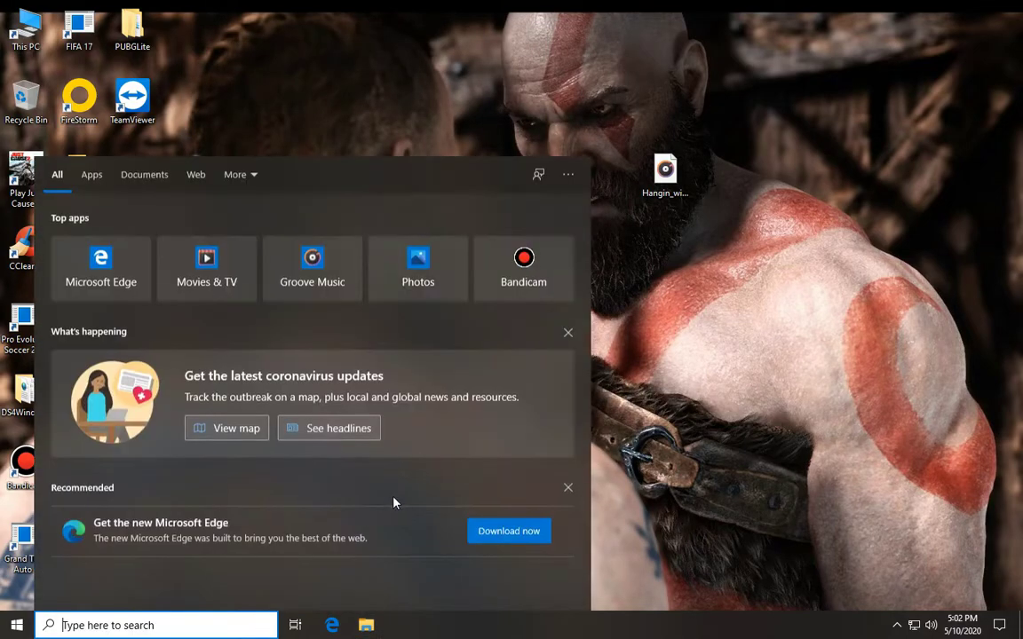
type("mana")
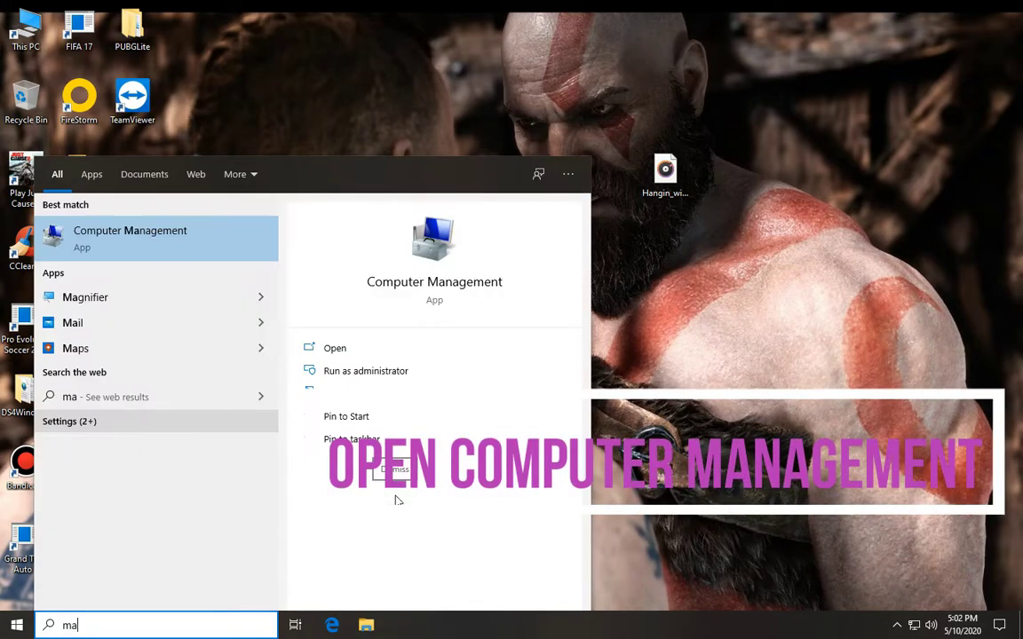
left_click(173, 235)
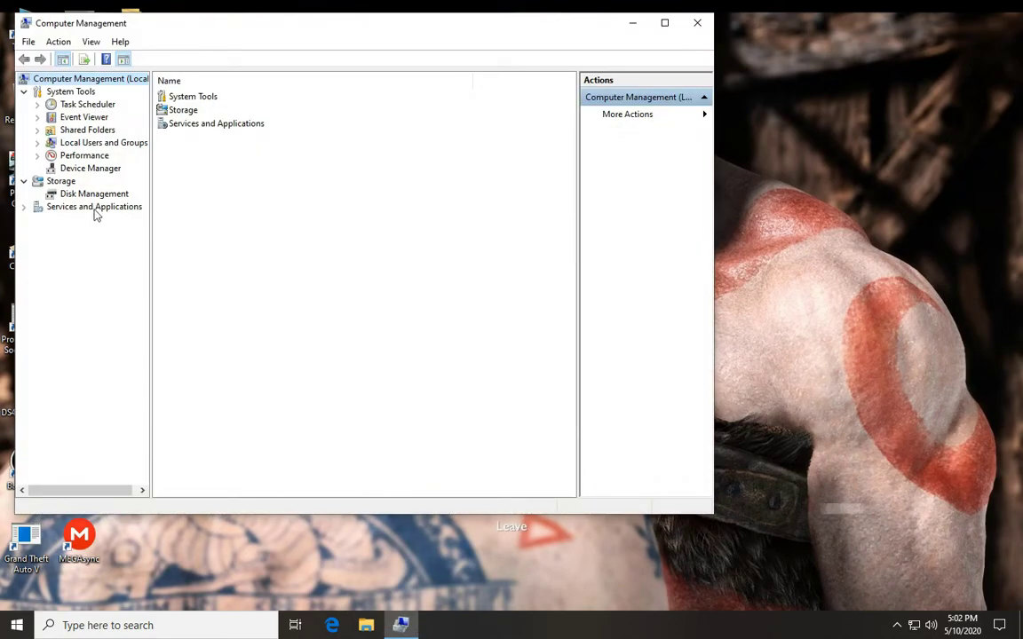
left_click(96, 195)
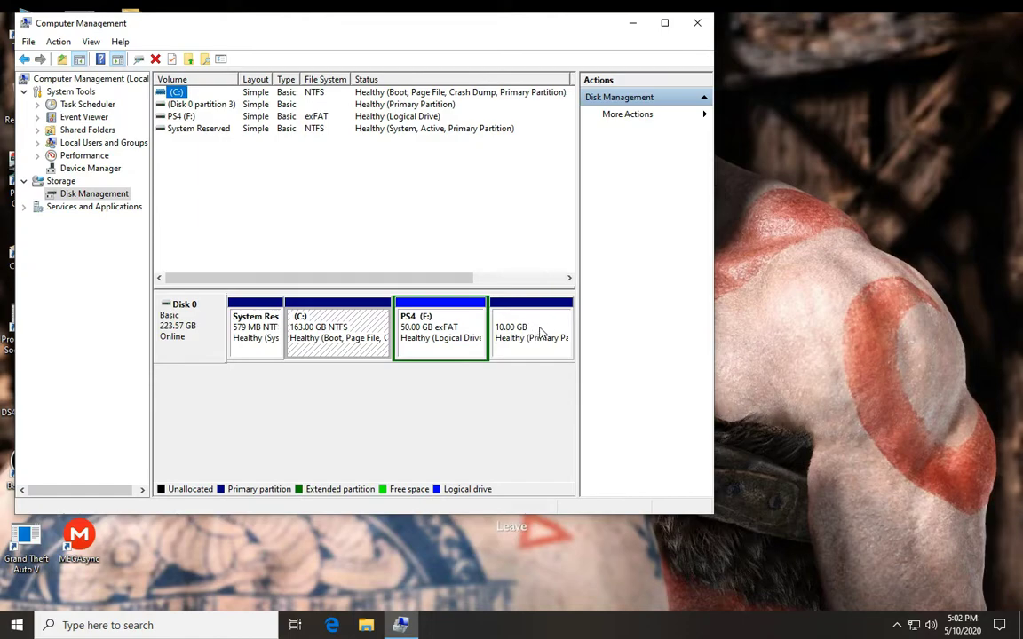
right_click(362, 332)
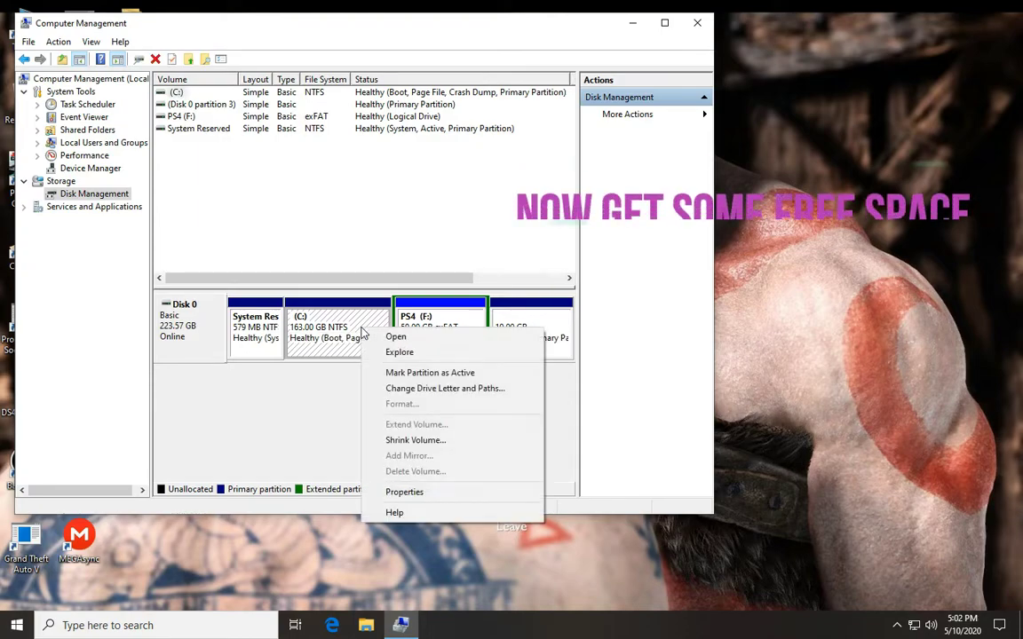
left_click(411, 440)
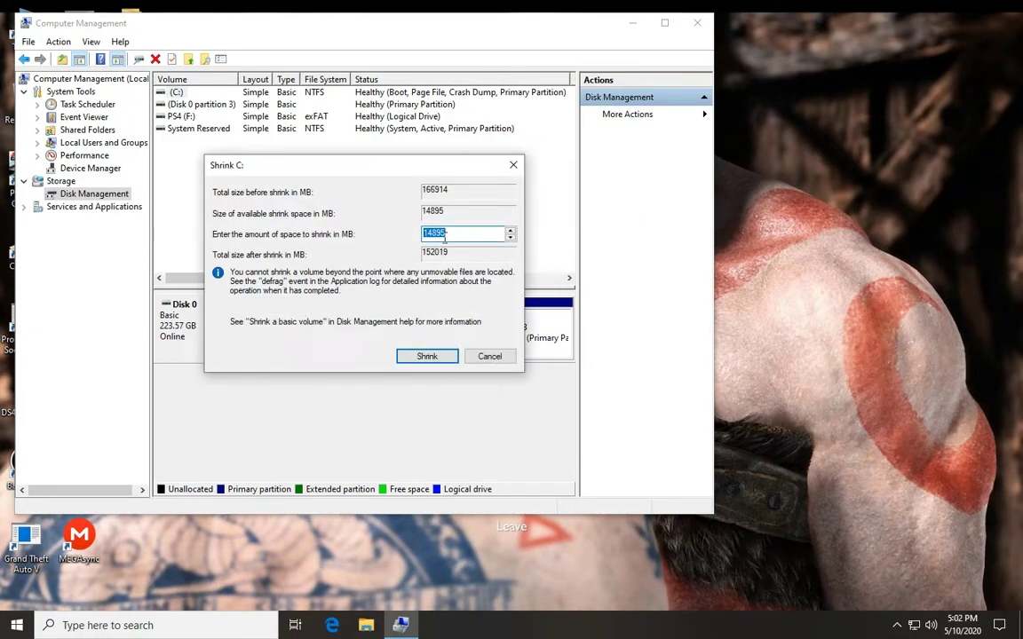
- Switch to Calculator and multiply 5 by 1024 to convert 5 GB into megabytes
key("super")
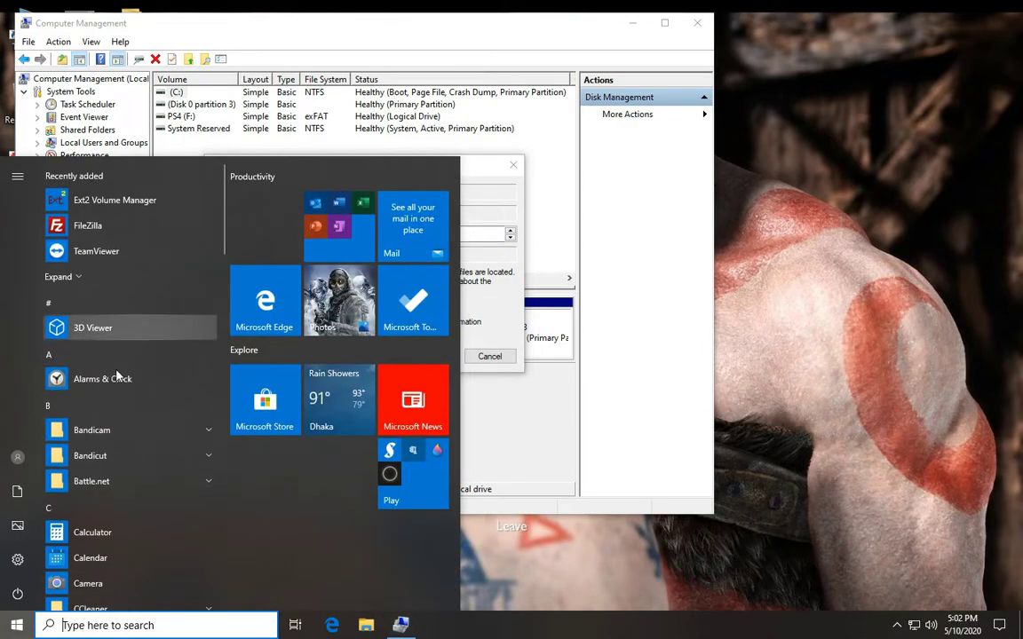
left_click(123, 538)
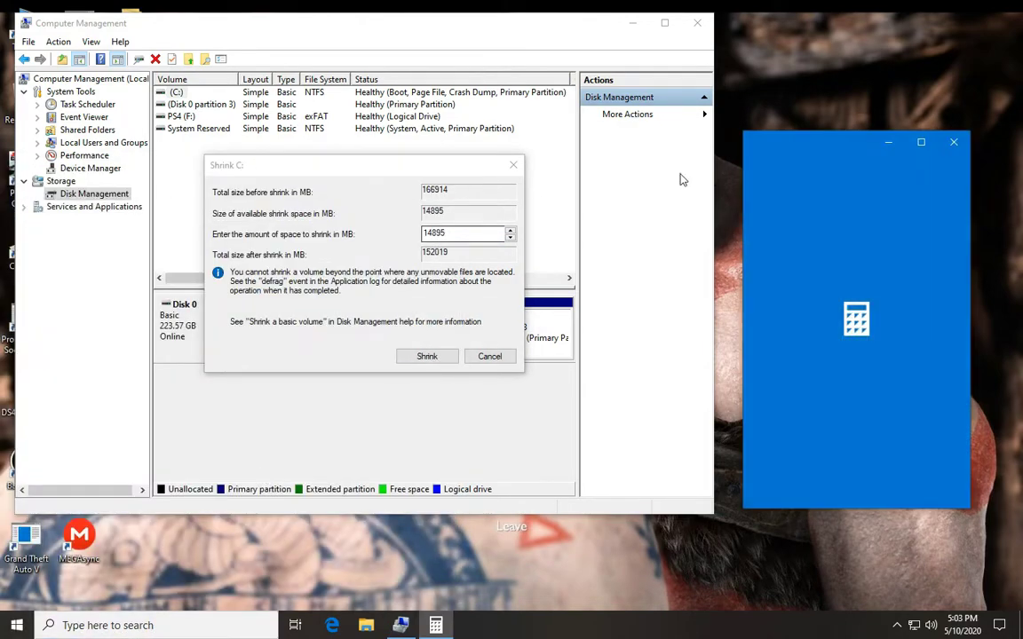
left_click(828, 411)
left_click(940, 381)
left_click(773, 450)
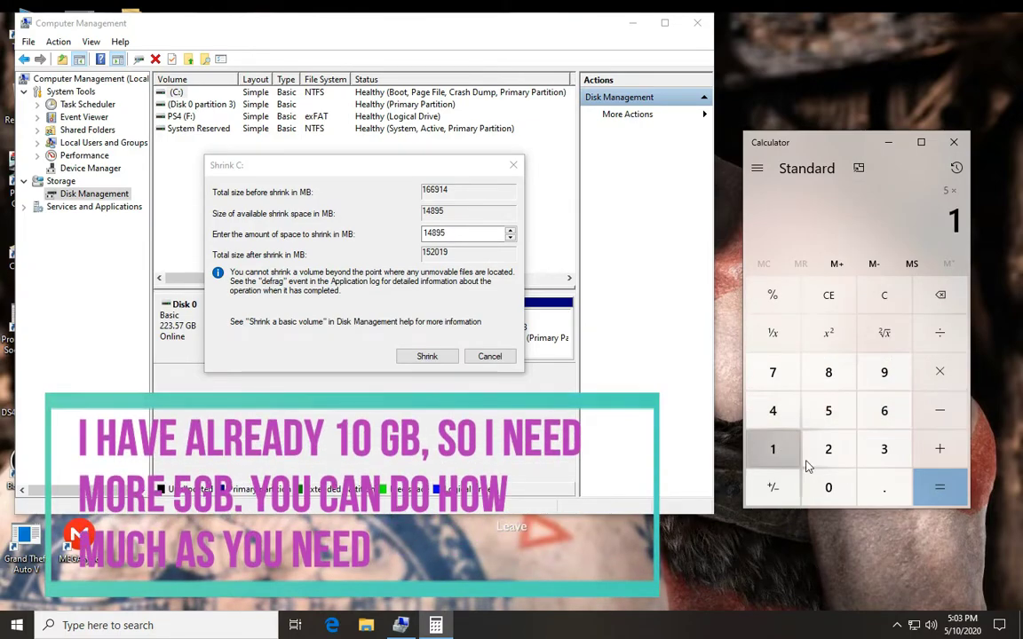
left_click(828, 487)
left_click(829, 453)
left_click(773, 411)
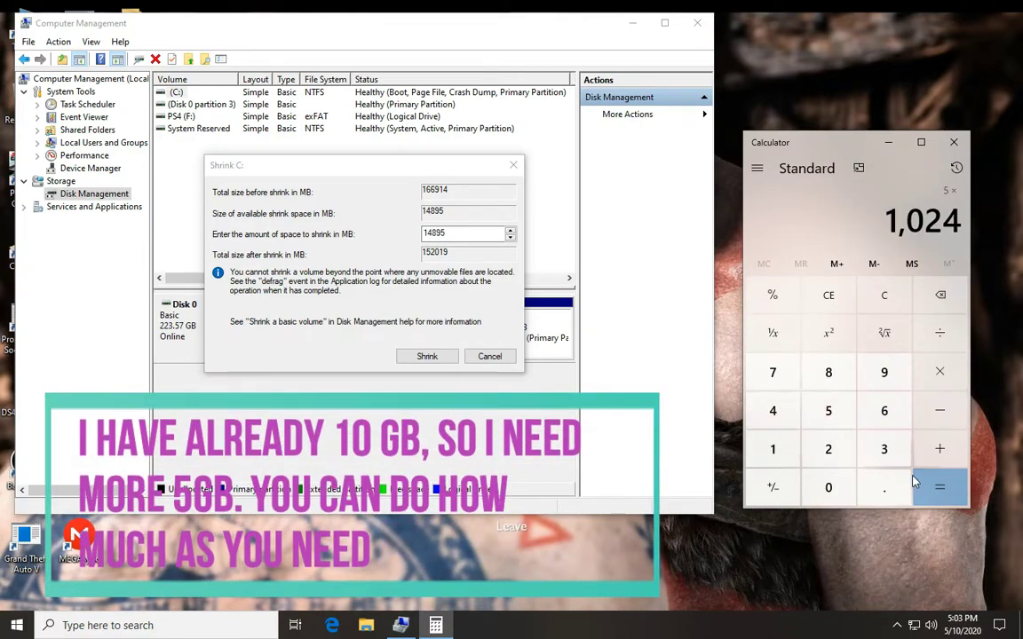
left_click(939, 488)
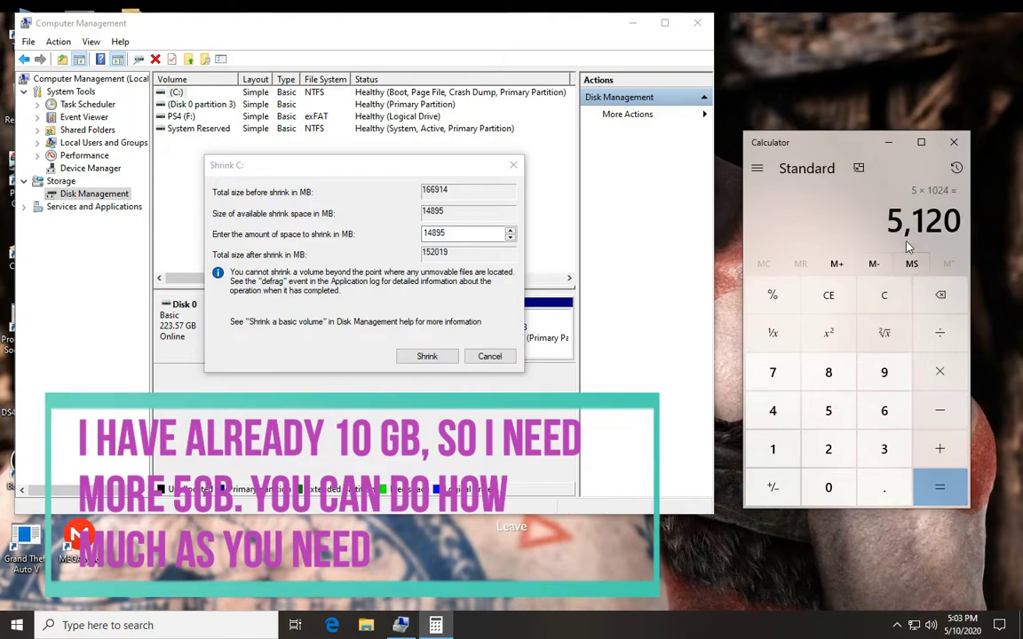
- Shrink the C: volume by 5120 MB, then close Calculator and Computer Management
double_click(470, 234)
type("5120")
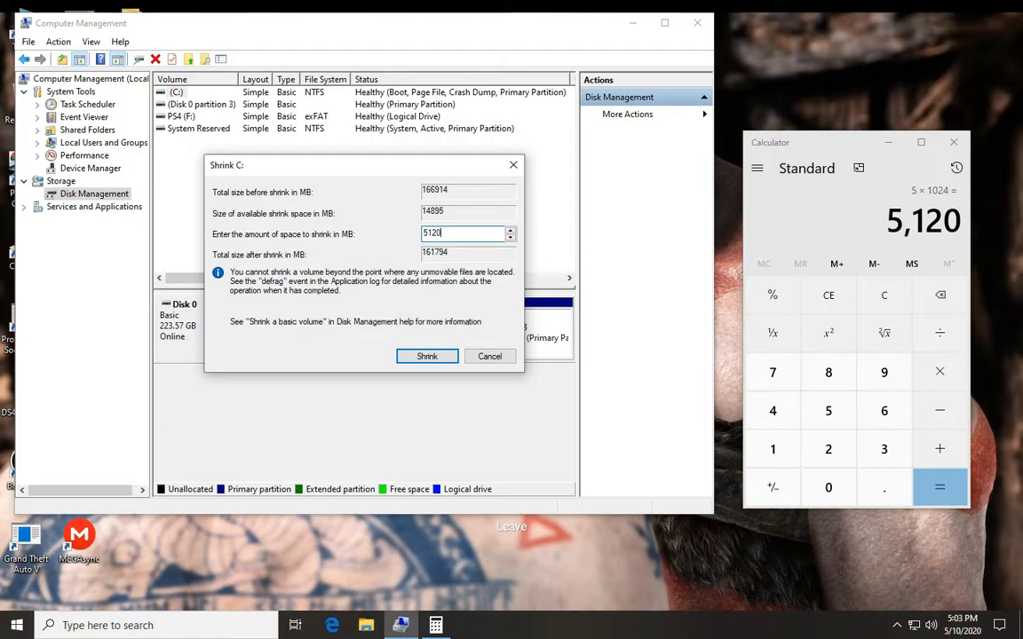
left_click(422, 362)
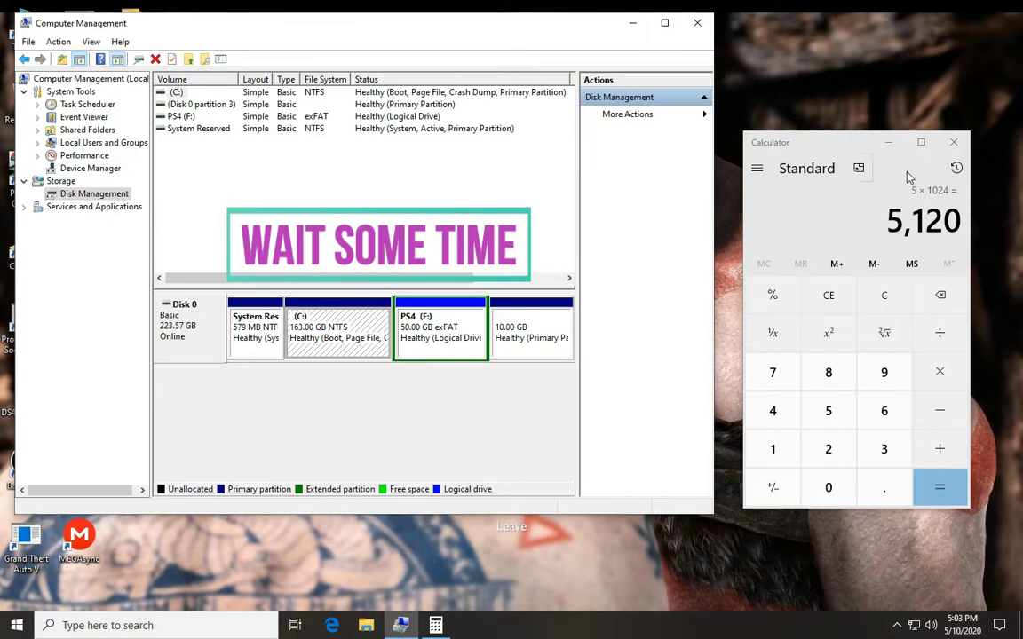
left_click(955, 149)
left_click(955, 147)
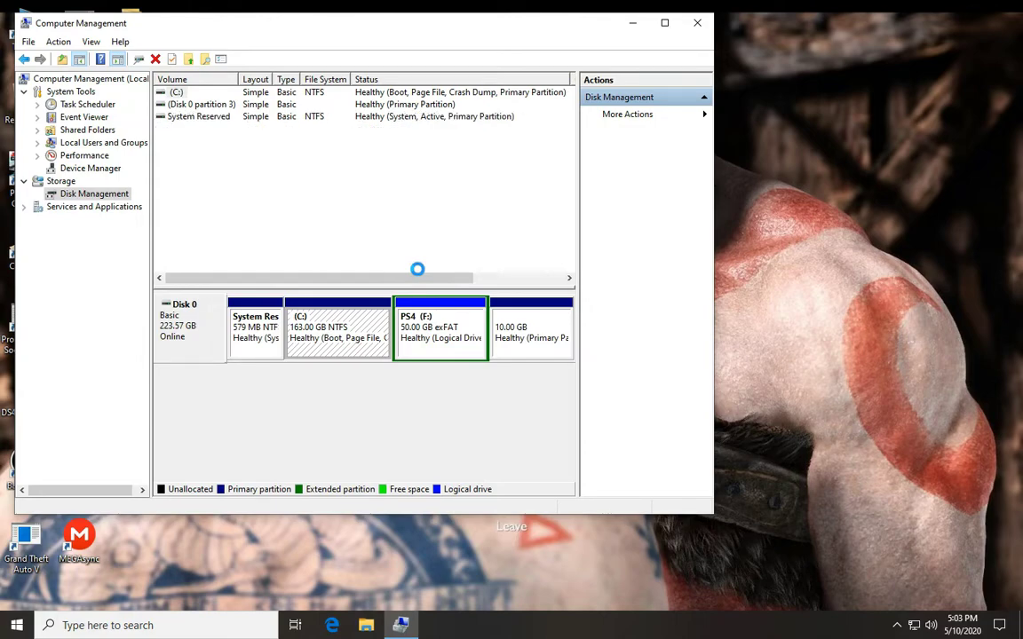
left_click(698, 23)
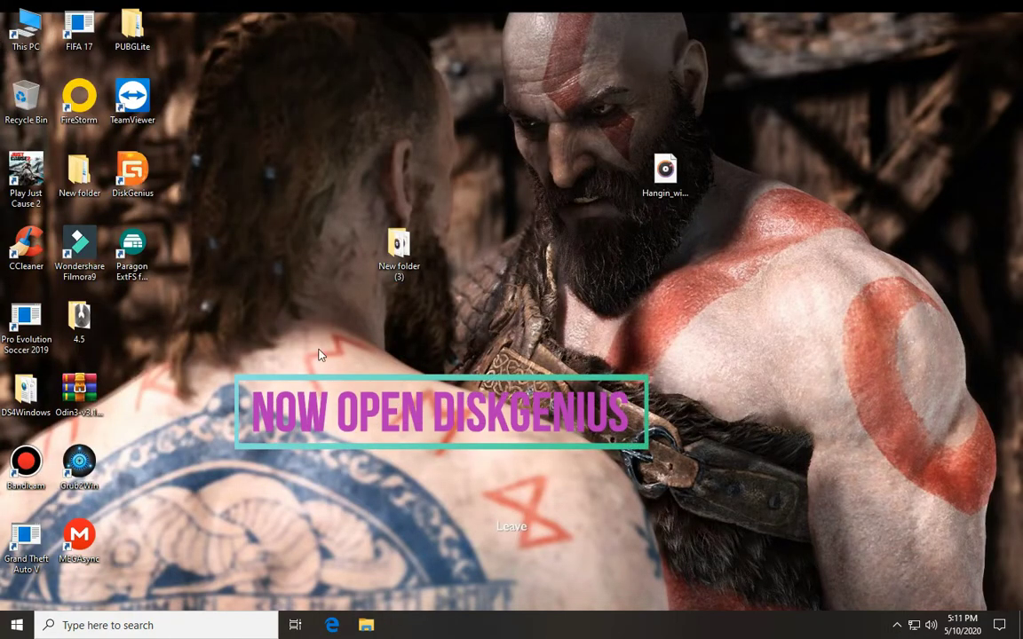
- Launch DiskGenius and allocate the 5 GB of free space beside C: to the Darkmatter (D:) partition
double_click(132, 173)
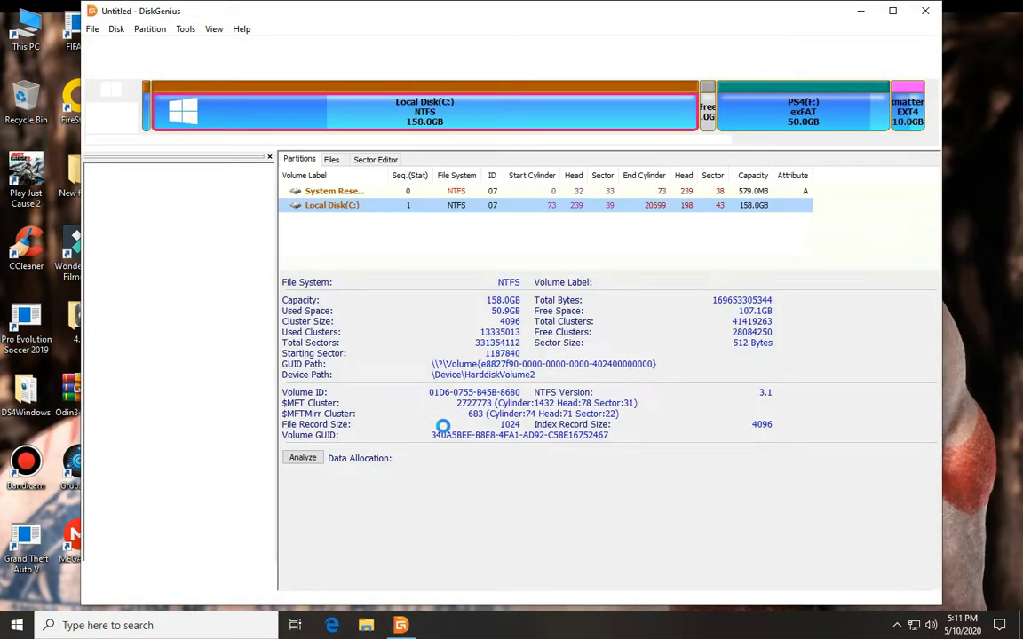
left_click(714, 113)
right_click(715, 115)
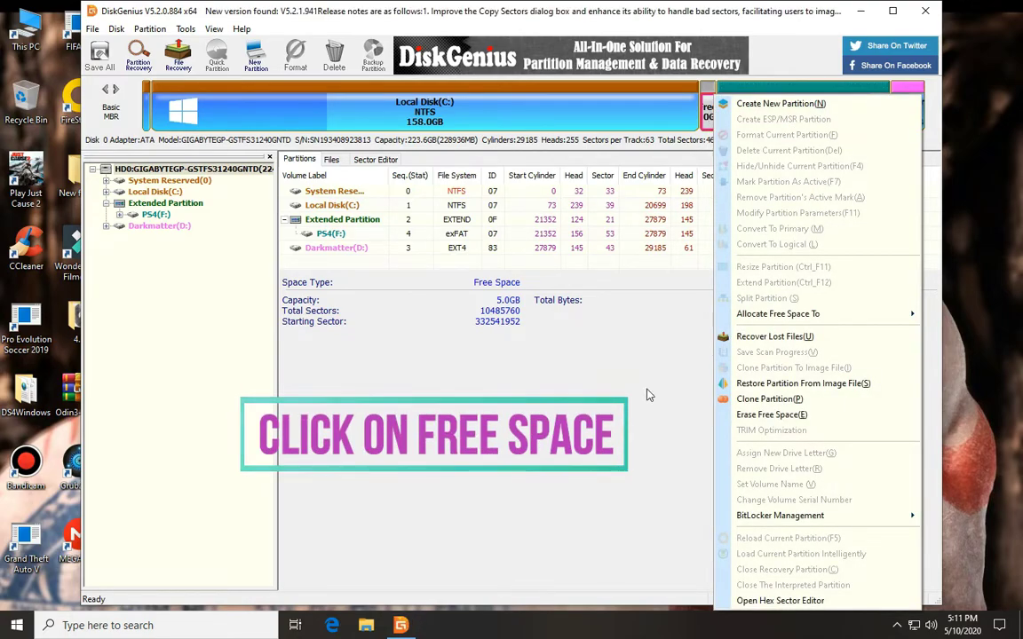
left_click(704, 162)
right_click(706, 117)
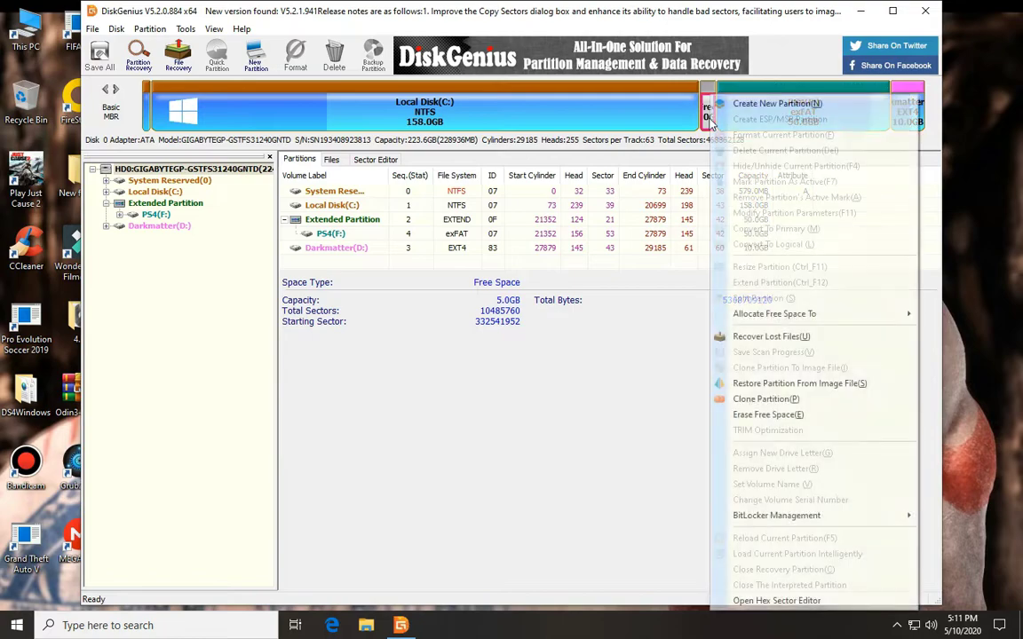
left_click(734, 314)
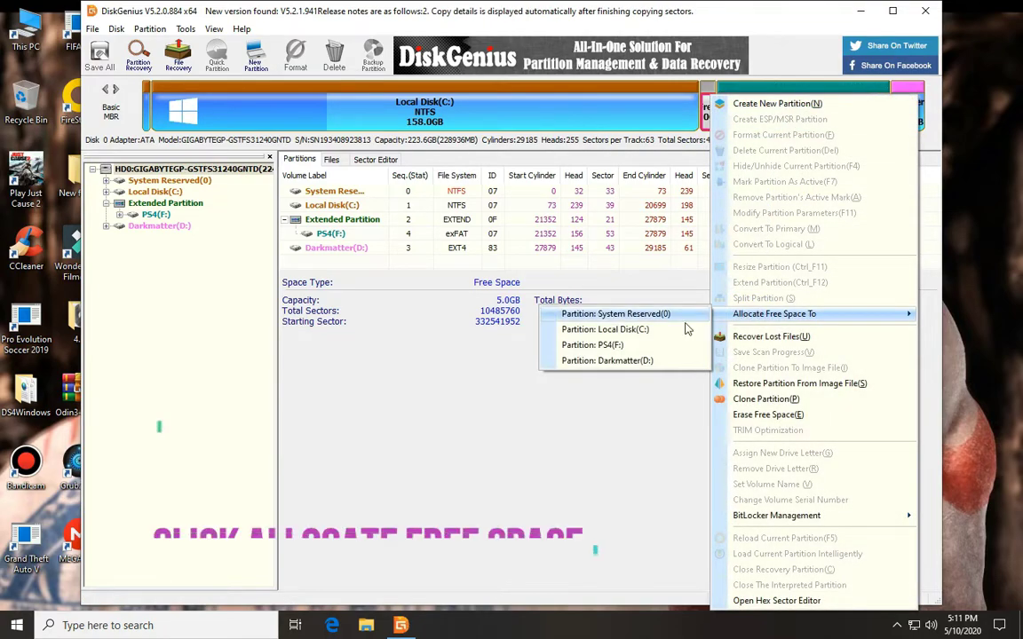
left_click(631, 361)
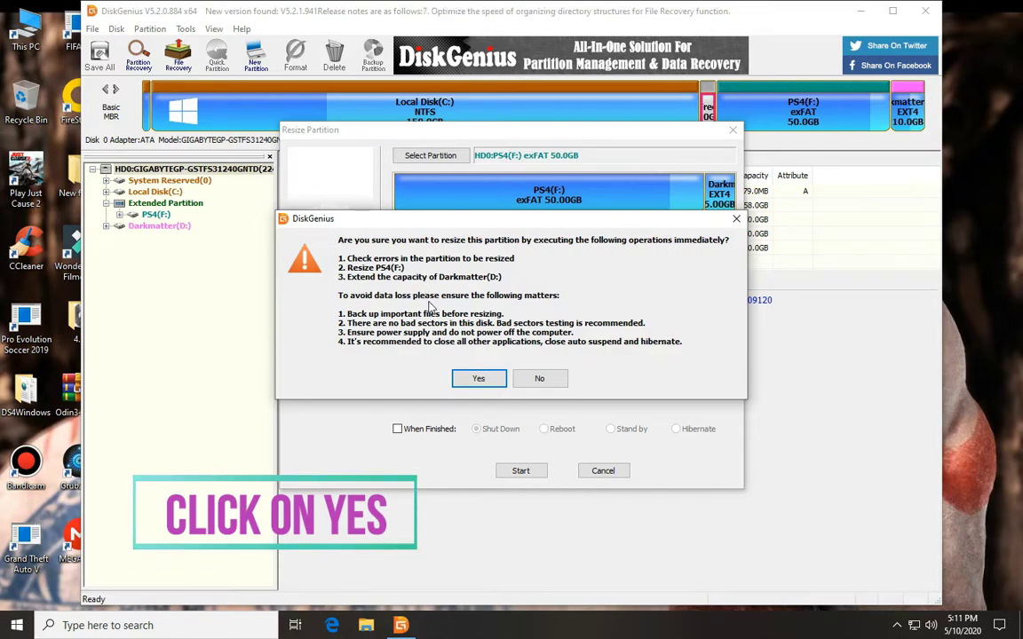
- Confirm the resize that extends Darkmatter (D:), let it run to the end and complete it
left_click(479, 379)
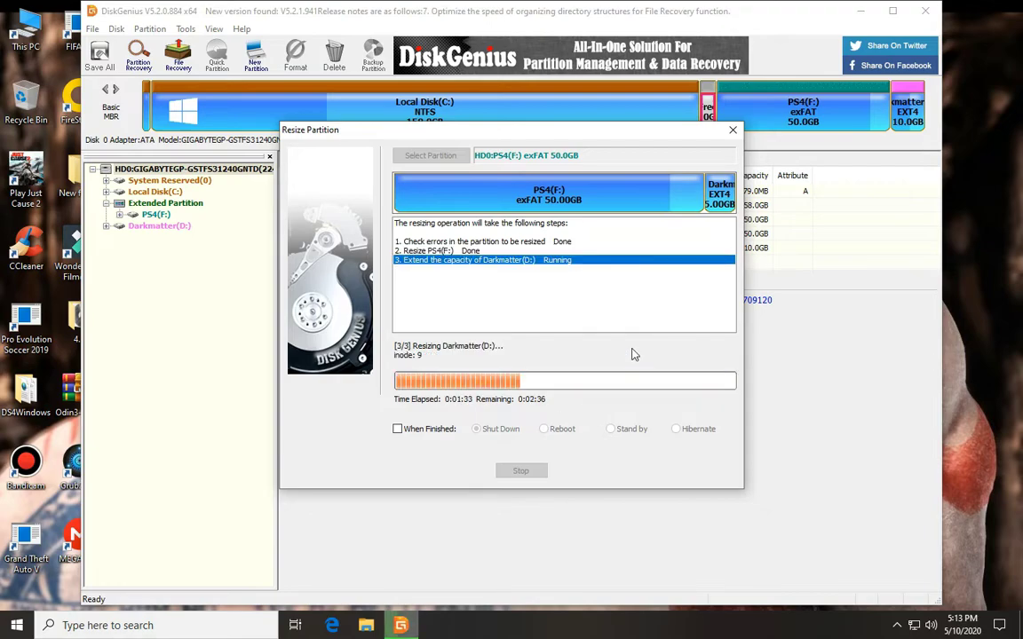
left_click(897, 624)
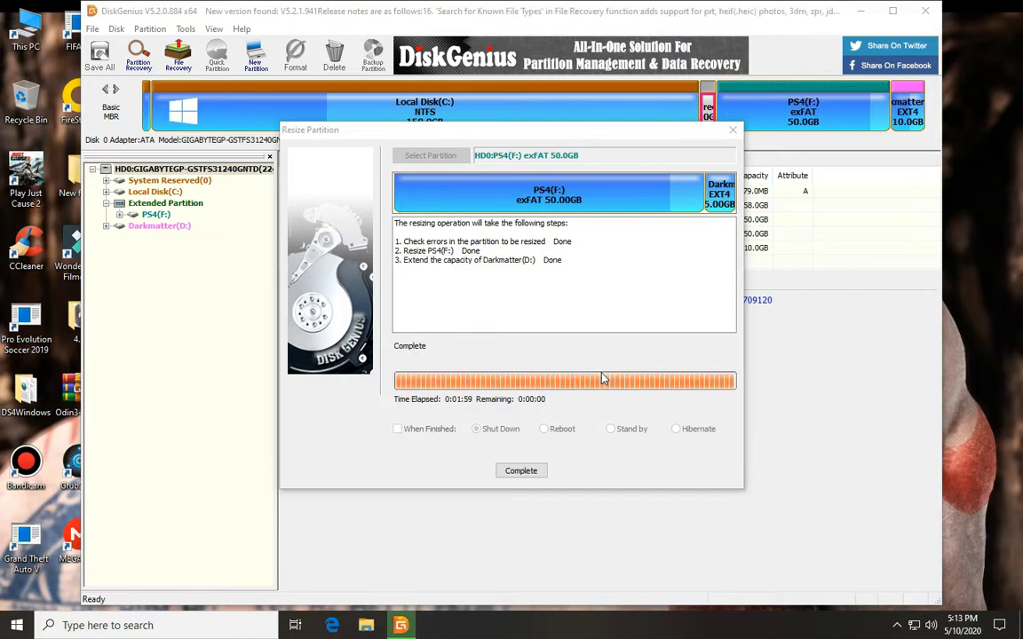
left_click(519, 471)
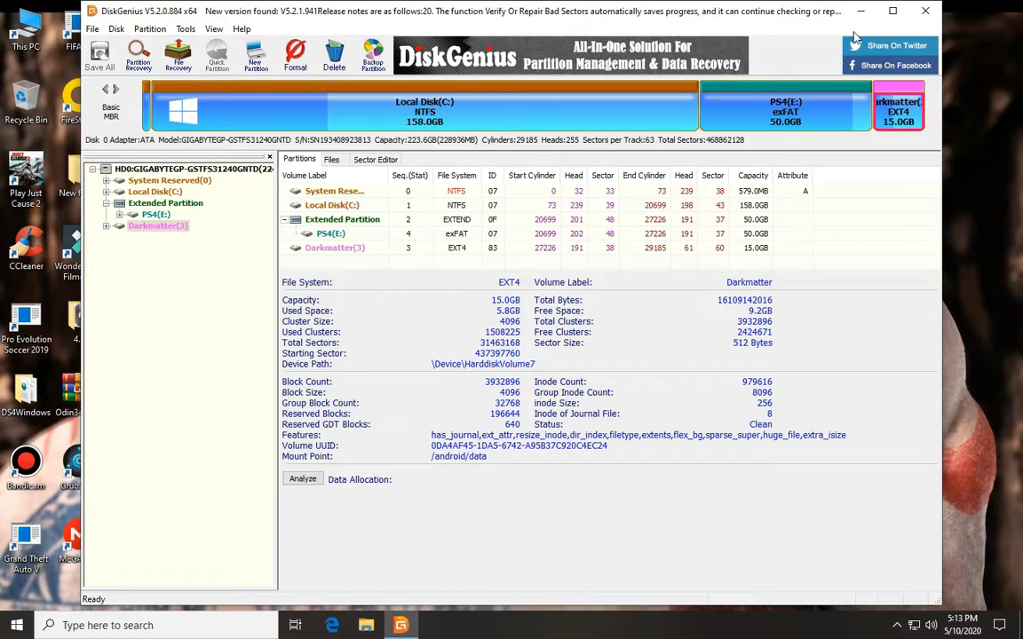
- Close DiskGenius and restart the computer
left_click(928, 13)
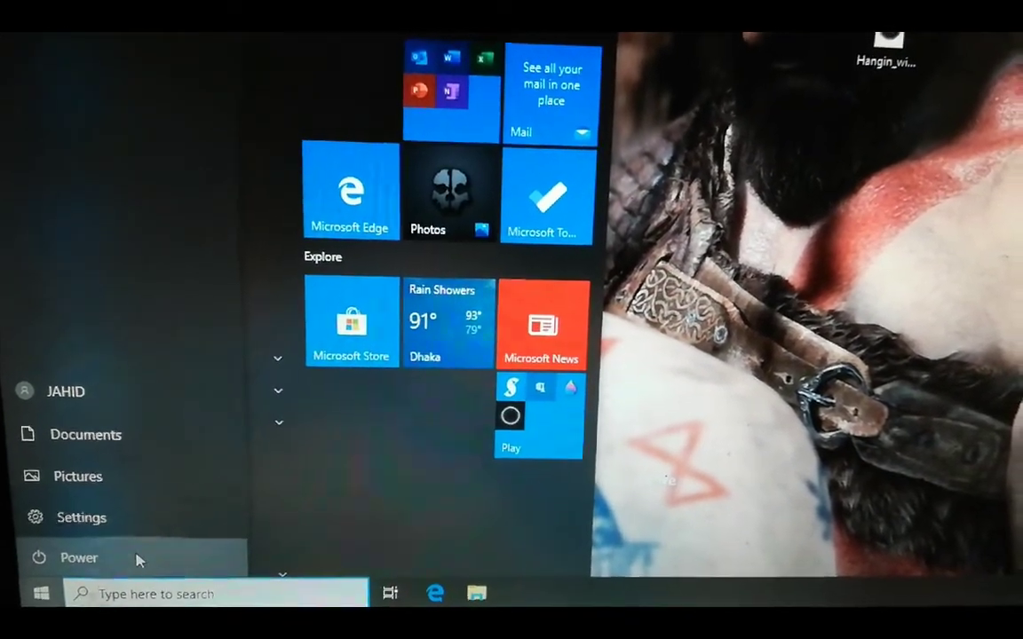
left_click(140, 557)
left_click(107, 521)
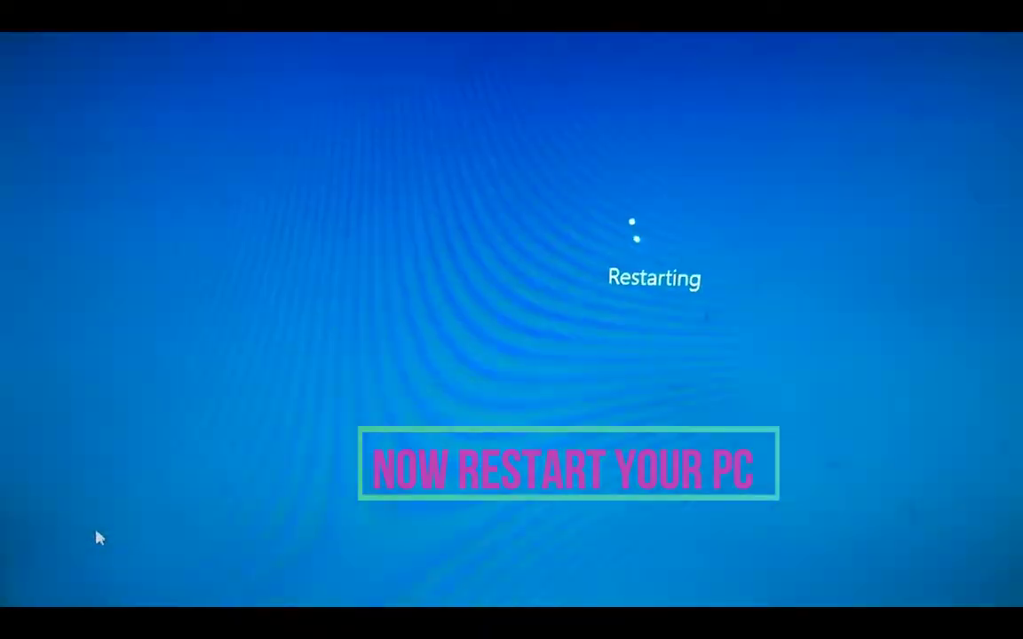